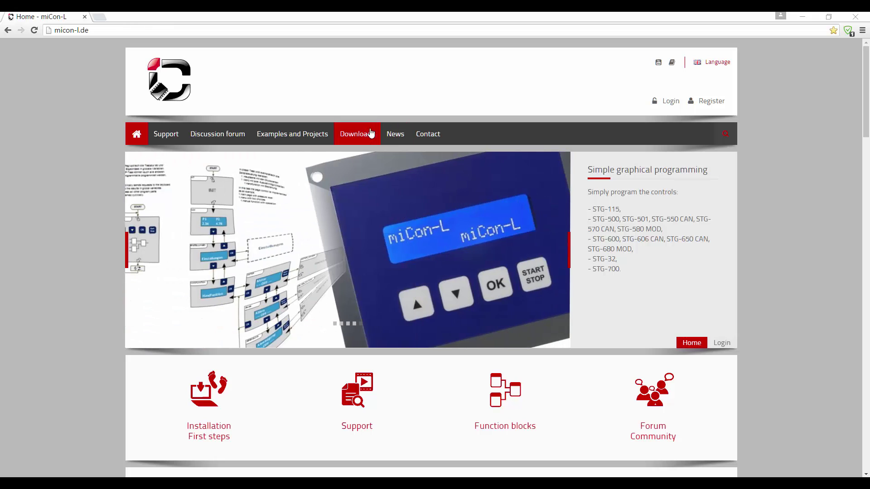
Download miCon-L_EN_V3.5.zip from Downloads and extract it with WinRAR into Installation_EN
left_click(366, 135)
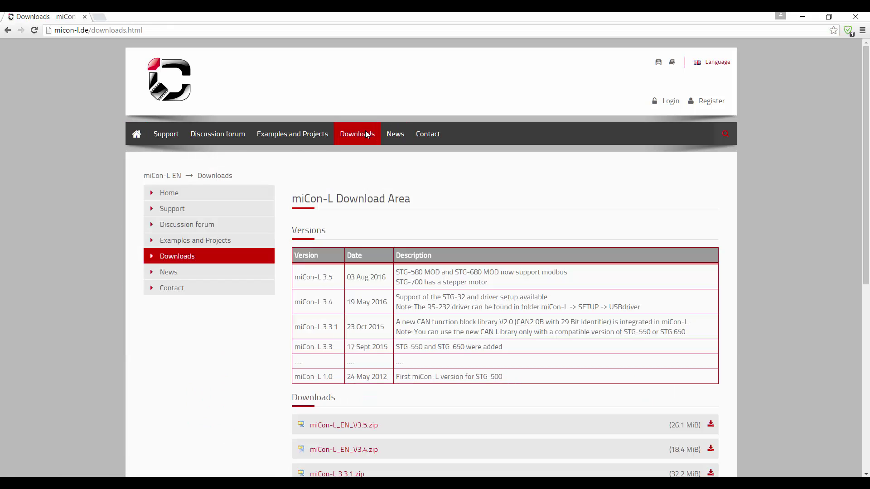
left_click(348, 426)
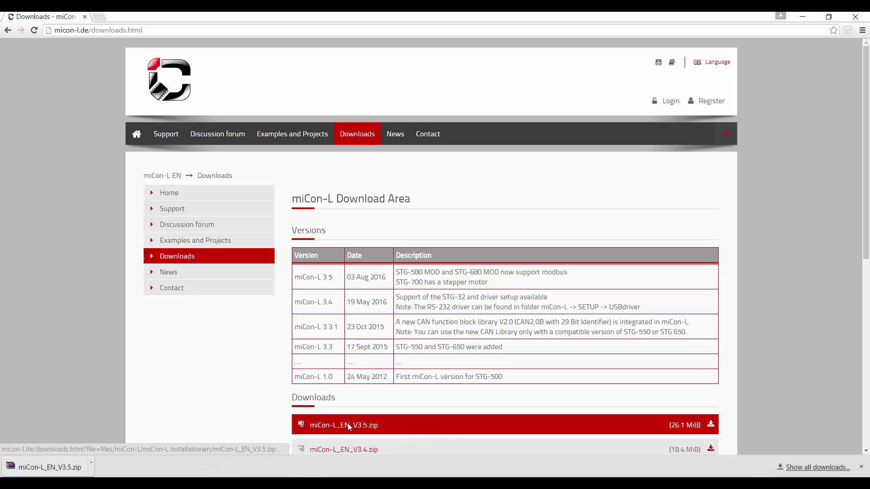
left_click(65, 466)
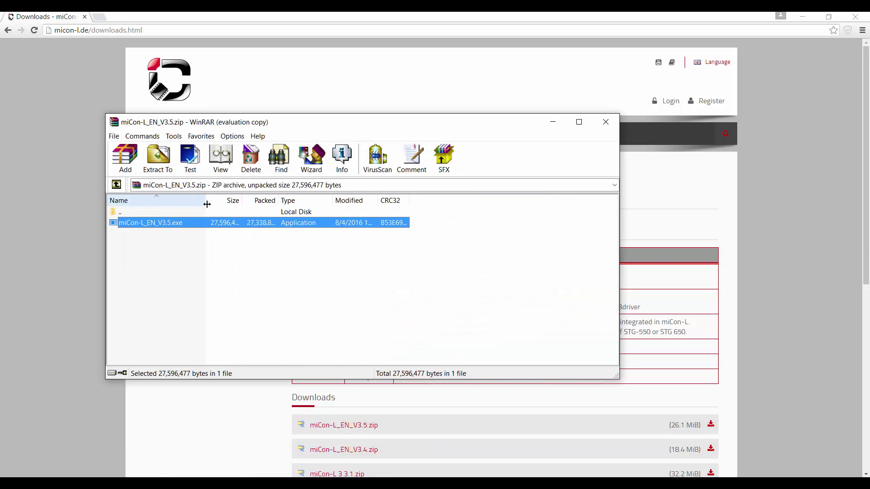
left_click(158, 158)
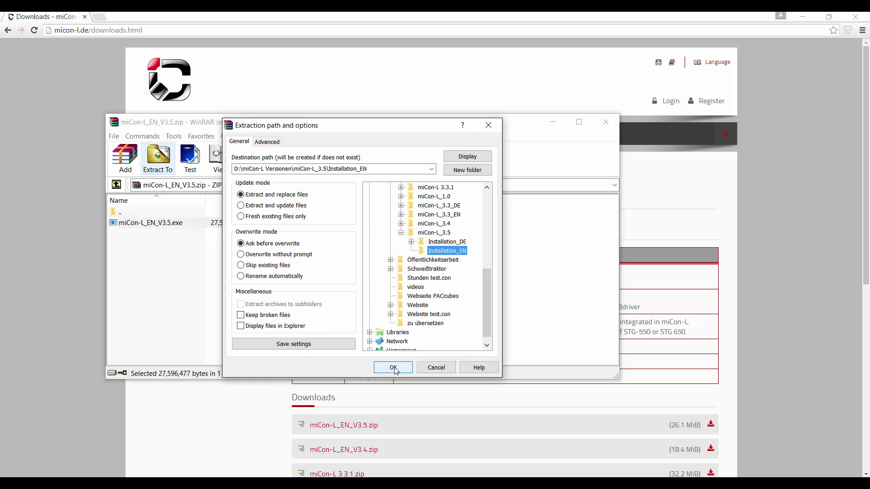
left_click(393, 368)
Run miCon-L_EN_V3.5.exe despite the unrecognized-app warning, accept the licence, and start unpacking
left_click(272, 122)
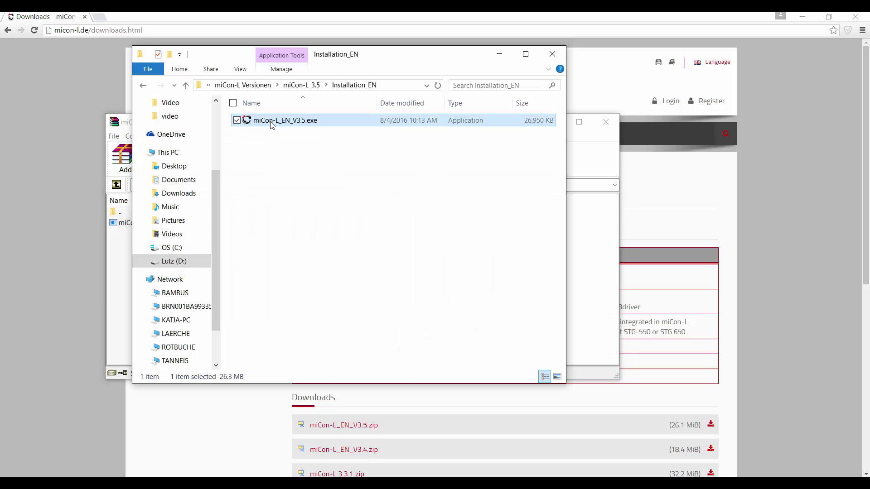
double_click(271, 122)
left_click(273, 235)
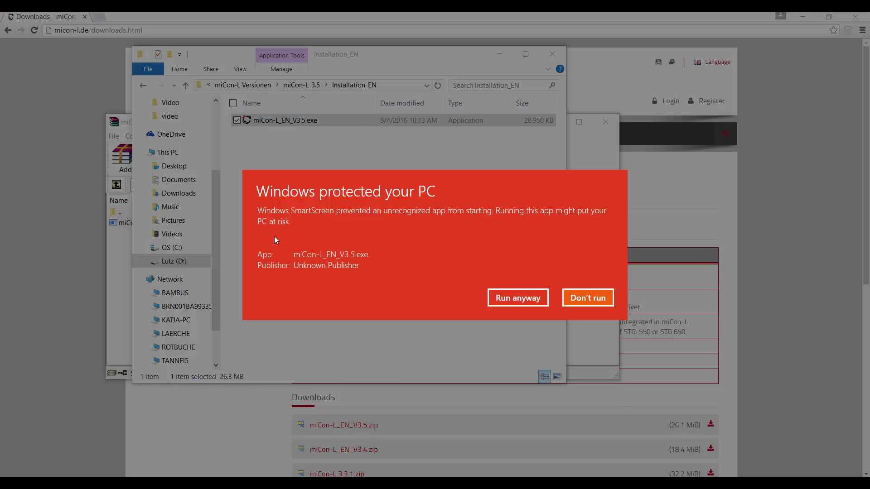
left_click(519, 296)
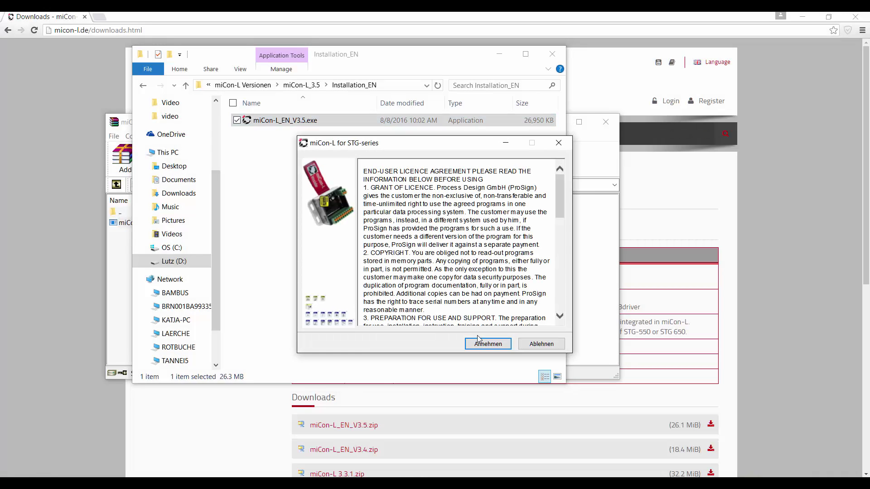
left_click(480, 343)
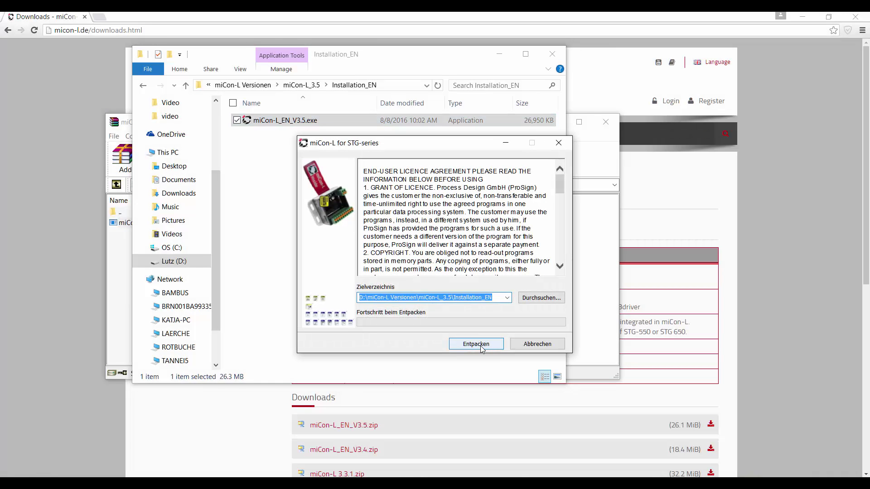
left_click(476, 344)
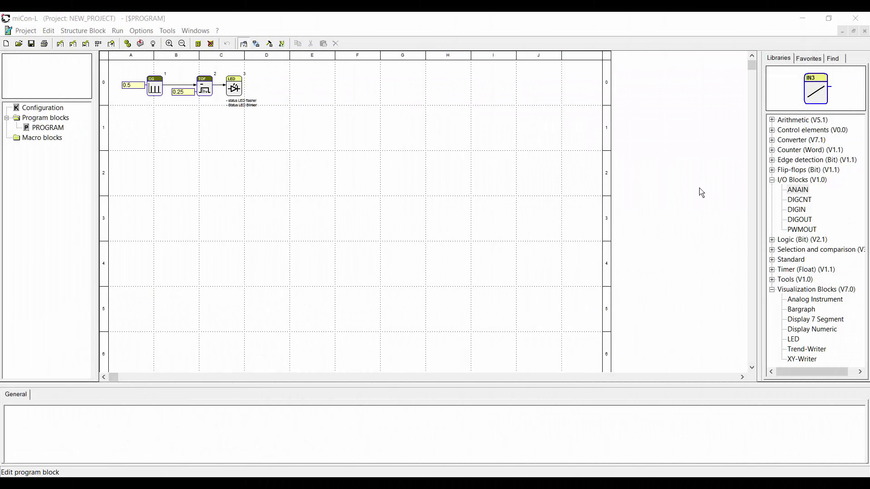
Place an ANAIN block set to IN3 and a Display Numeric block, wiring IN3 to the display
left_click_drag(798, 190, 159, 181)
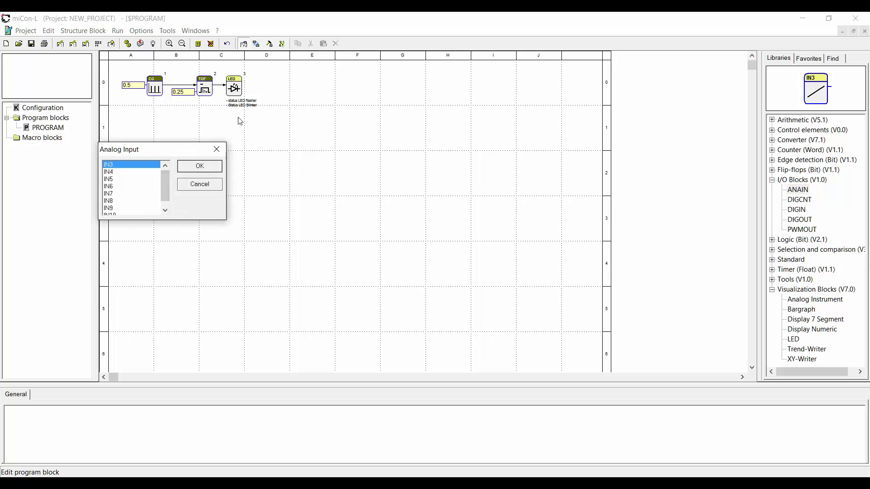
left_click(206, 168)
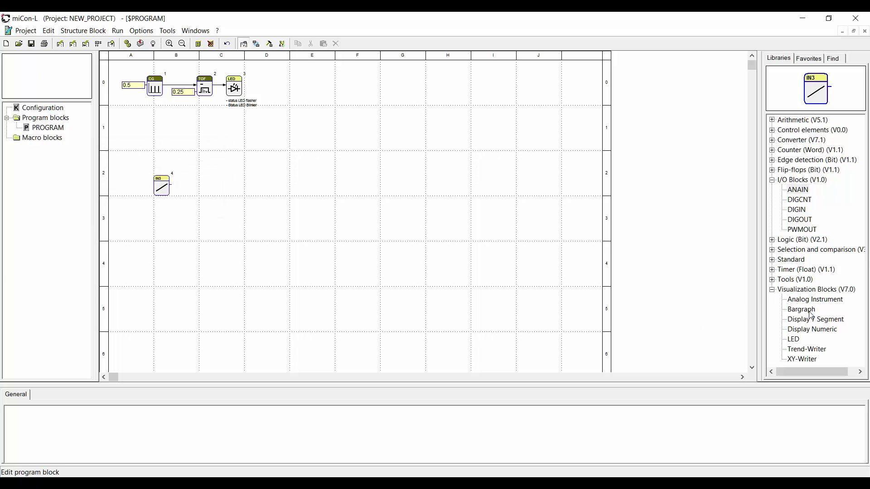
left_click_drag(811, 329, 227, 186)
left_click(172, 188)
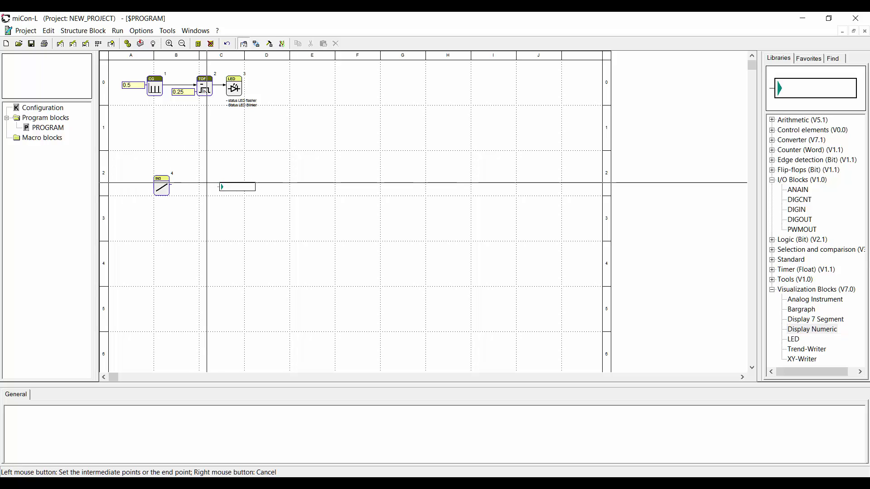
left_click(237, 186)
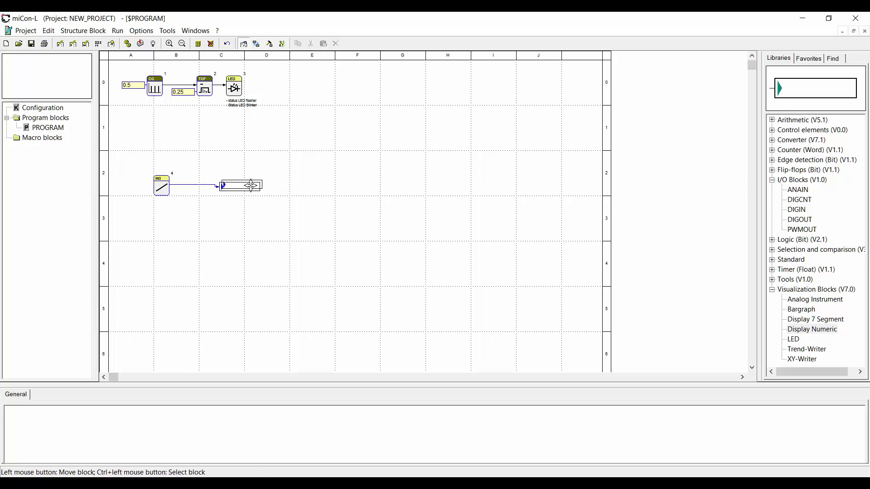
left_click_drag(250, 187, 252, 185)
Place a DIGIN block set to IN1 and a DIGOUT block set to OUT1
left_click(795, 209)
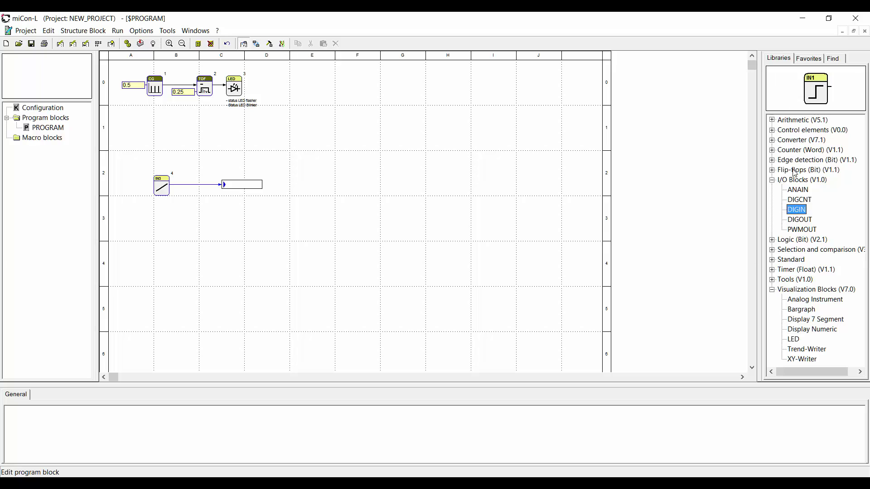
left_click_drag(815, 92, 155, 281)
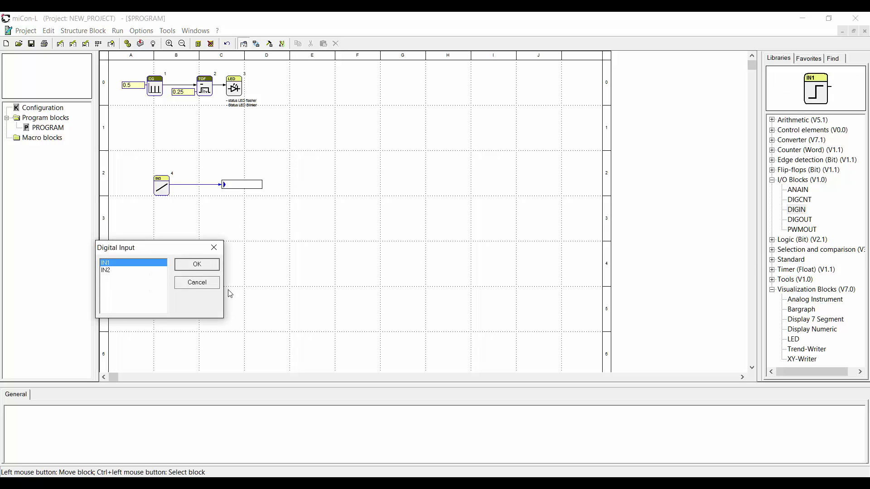
left_click(197, 264)
left_click(800, 220)
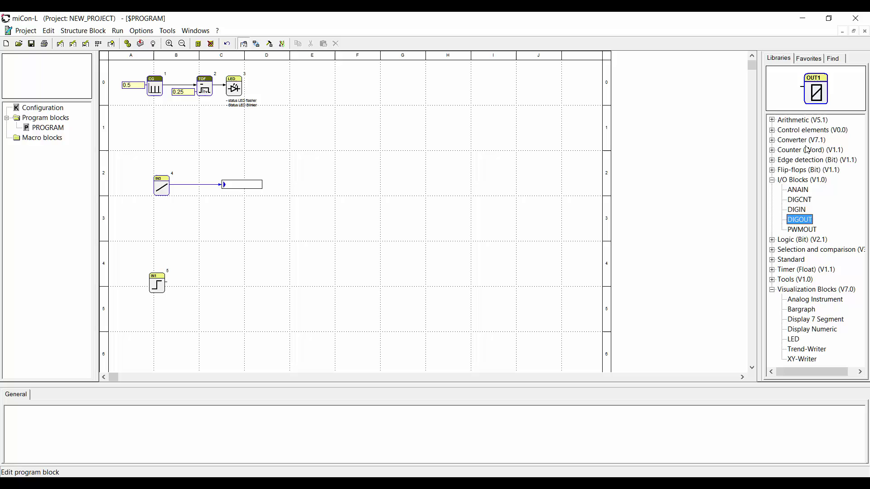
left_click_drag(815, 92, 248, 239)
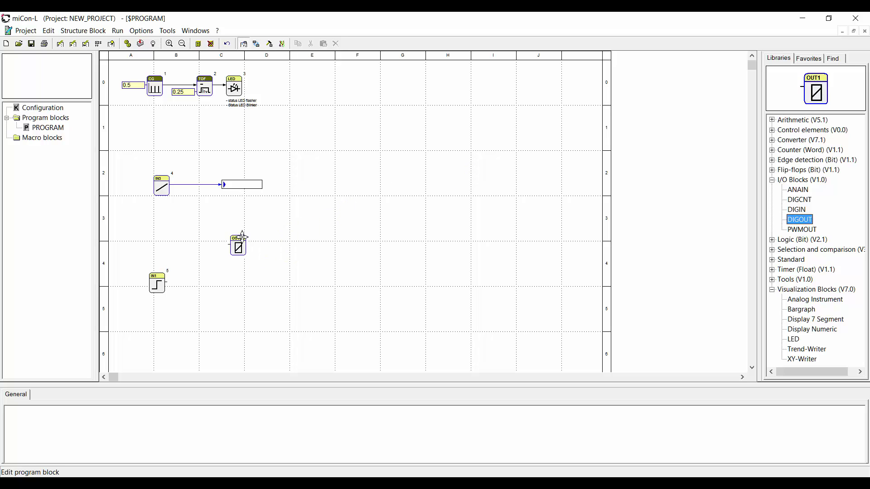
left_click(274, 226)
Add two more DIGOUT blocks below, set to OUT2 and OUT3
left_click_drag(822, 83, 243, 286)
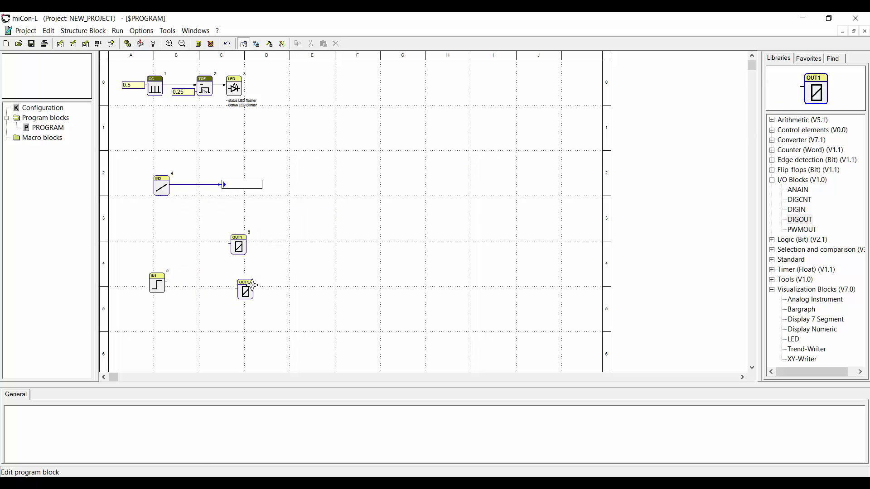
left_click(287, 264)
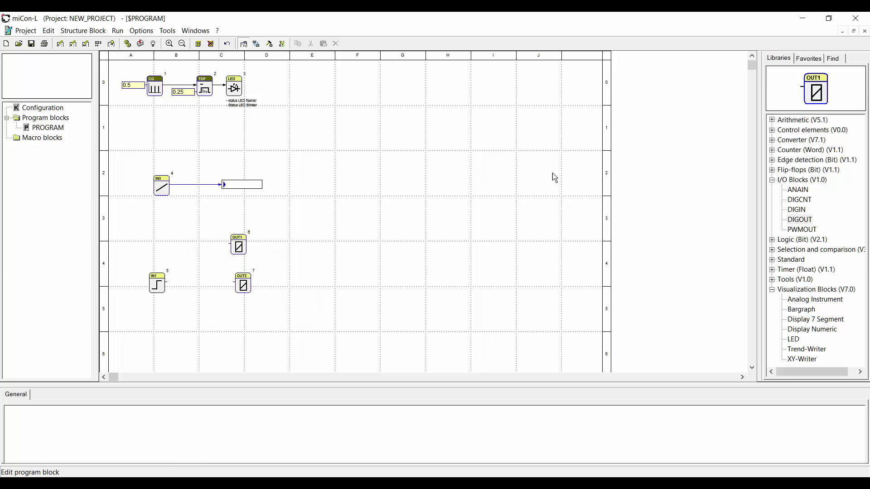
left_click_drag(823, 96, 241, 329)
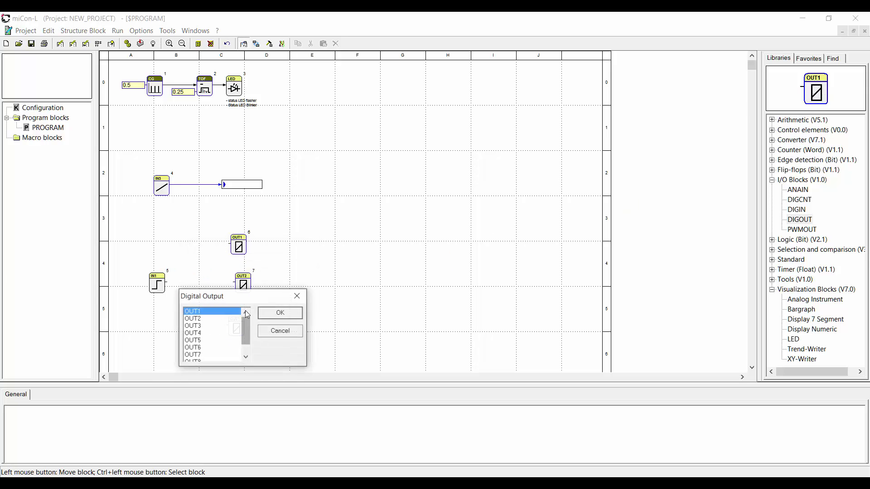
left_click(197, 321)
left_click(278, 314)
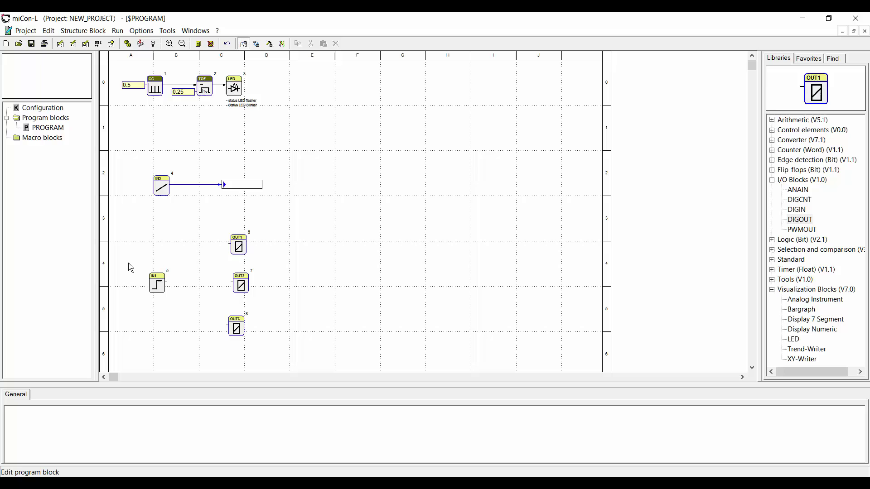
Wire IN1 to OUT1, OUT2 and OUT3, lining OUT3 up with the other outputs
left_click(166, 283)
left_click(229, 243)
left_click(192, 281)
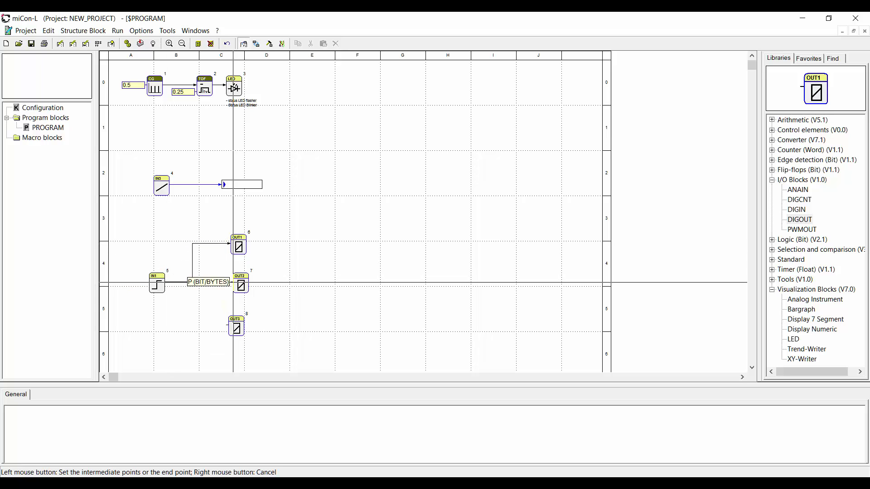
left_click(232, 282)
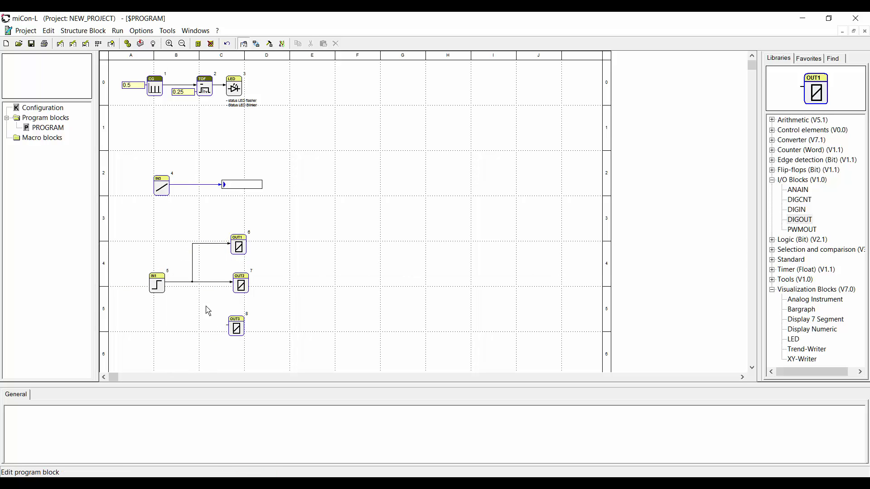
left_click(229, 327)
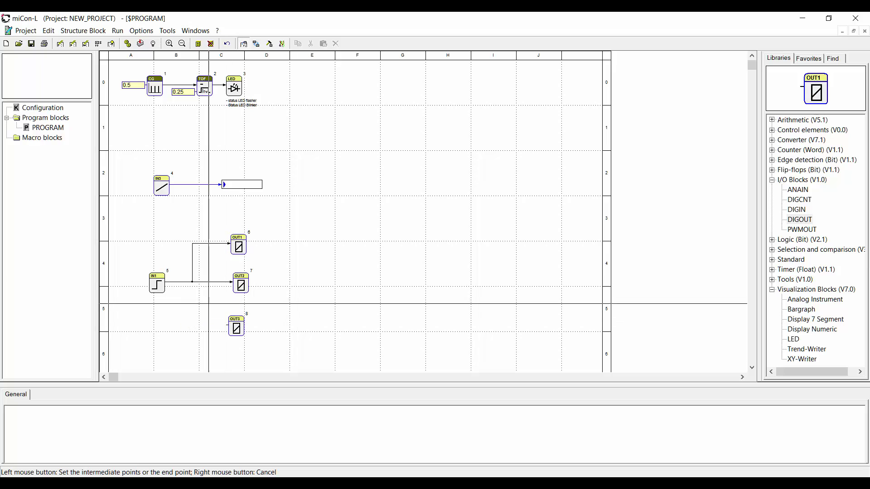
left_click(193, 281)
left_click_drag(236, 328, 239, 328)
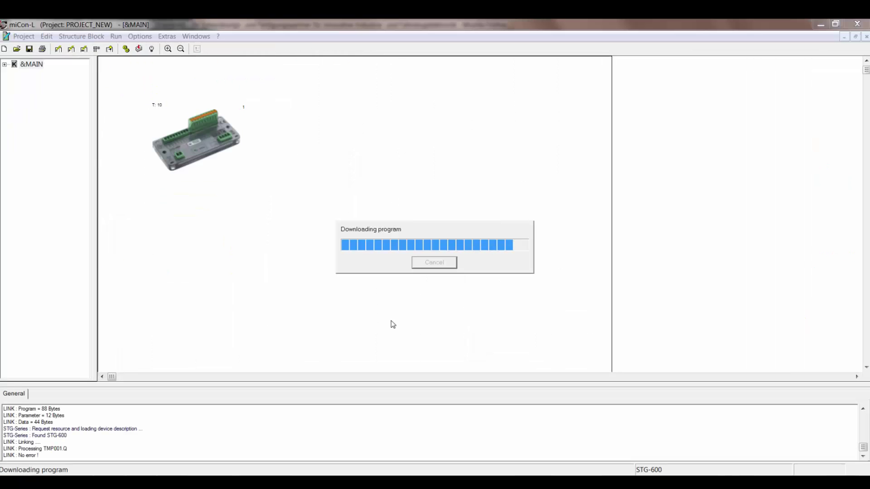
Expand &MAIN in the project tree and open the $PROGRAM worksheet
double_click(32, 66)
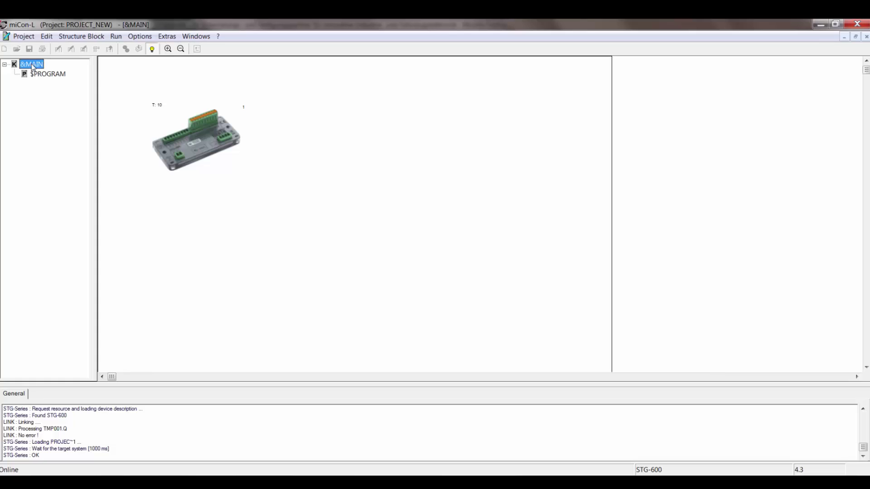
double_click(47, 74)
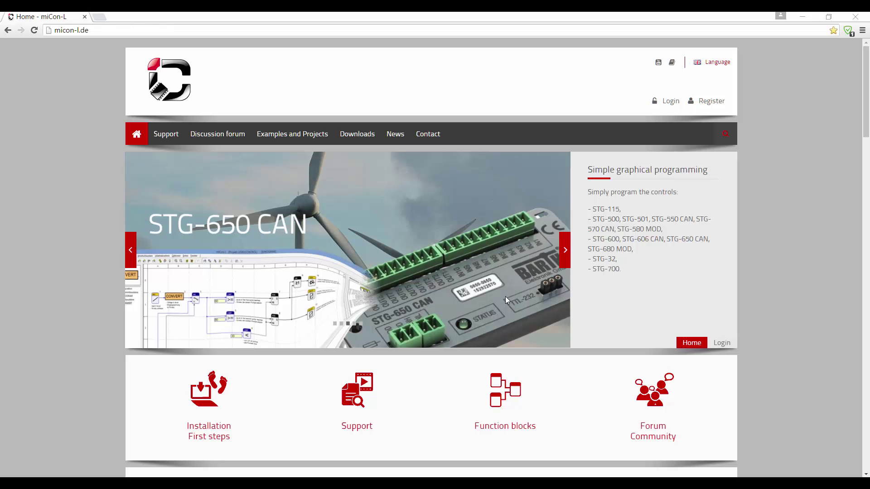
Go through Support, Discussion forum and Examples and Projects to the Connect graphic display example
left_click(165, 135)
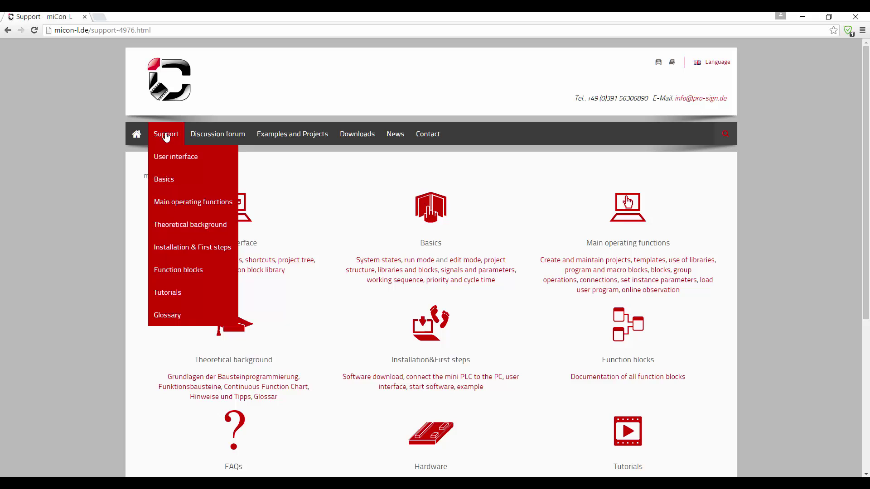
scroll(343, 256, "down", 1)
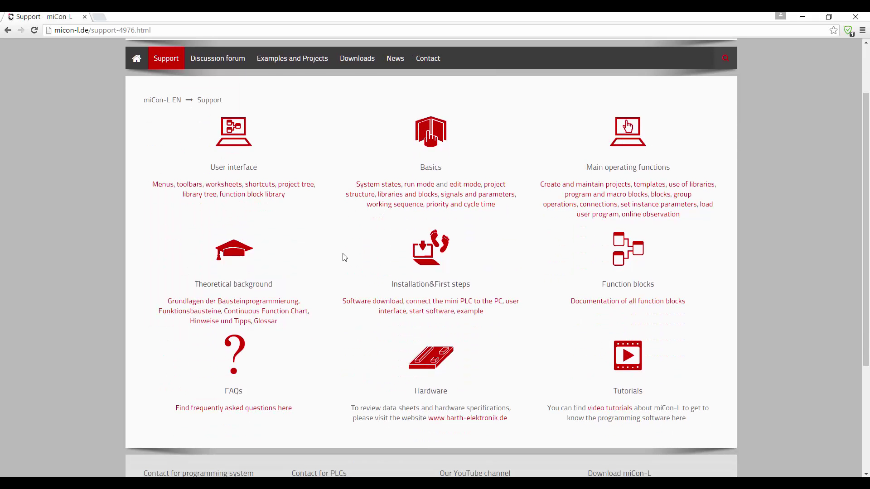
scroll(343, 257, "up", 1)
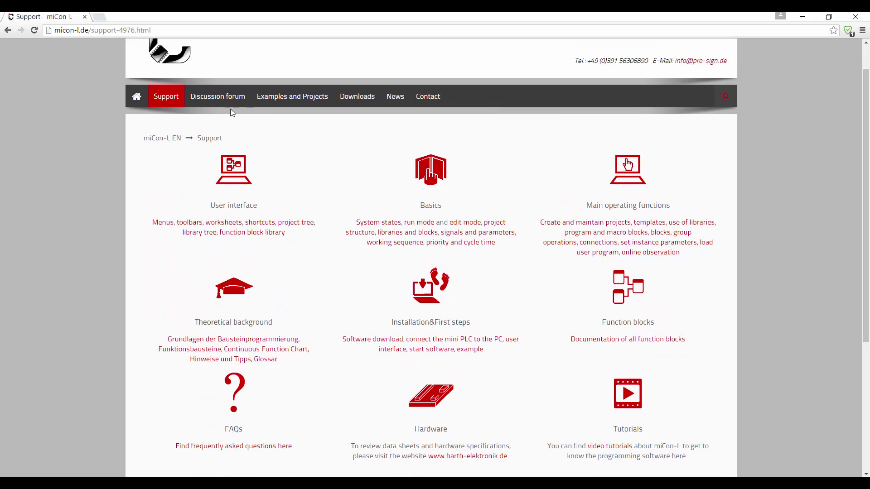
left_click(211, 99)
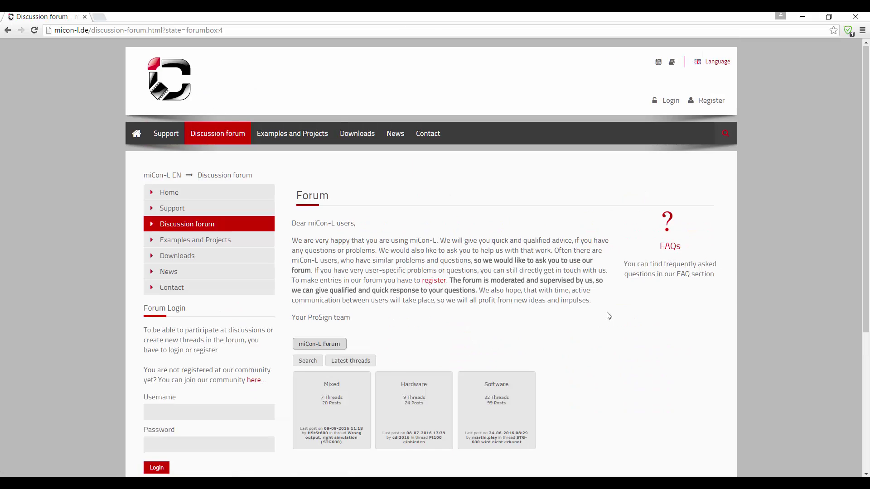
scroll(608, 316, "down", 2)
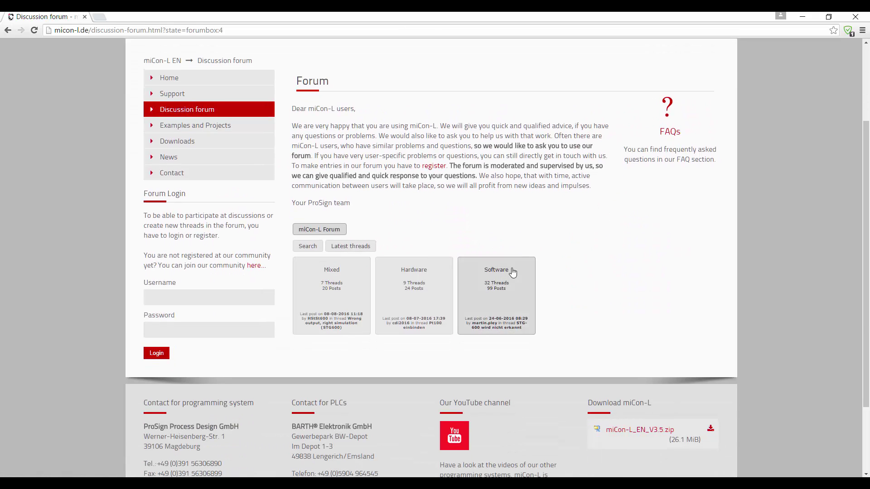
scroll(501, 272, "up", 3)
left_click(306, 136)
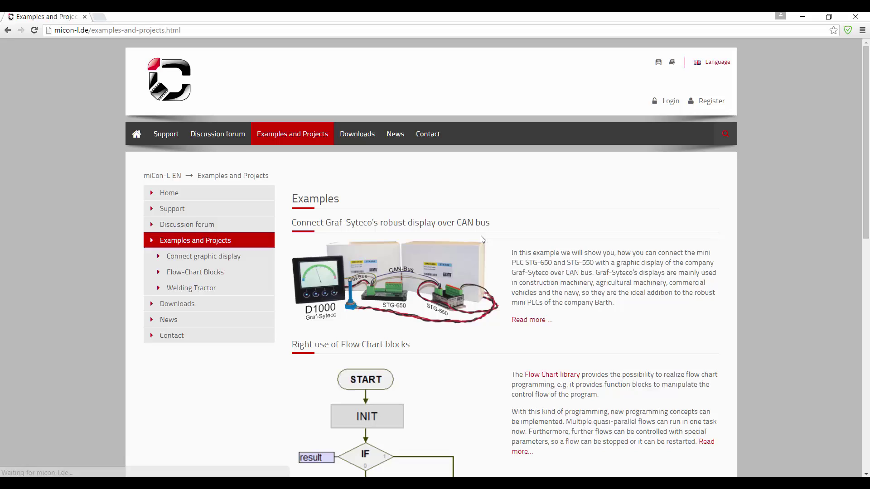
scroll(481, 236, "down", 1)
left_click(447, 212)
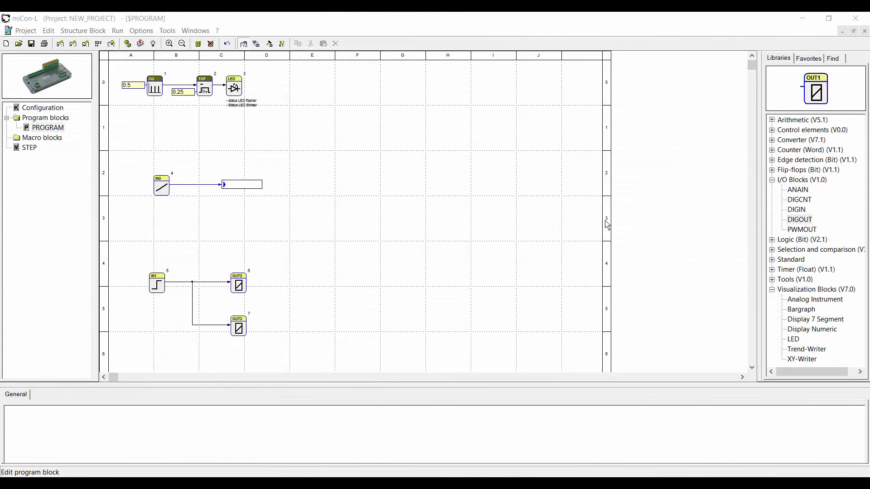
Place a DIGOUT block set to OUT1 and connect it to the IN1 junction
left_click(805, 219)
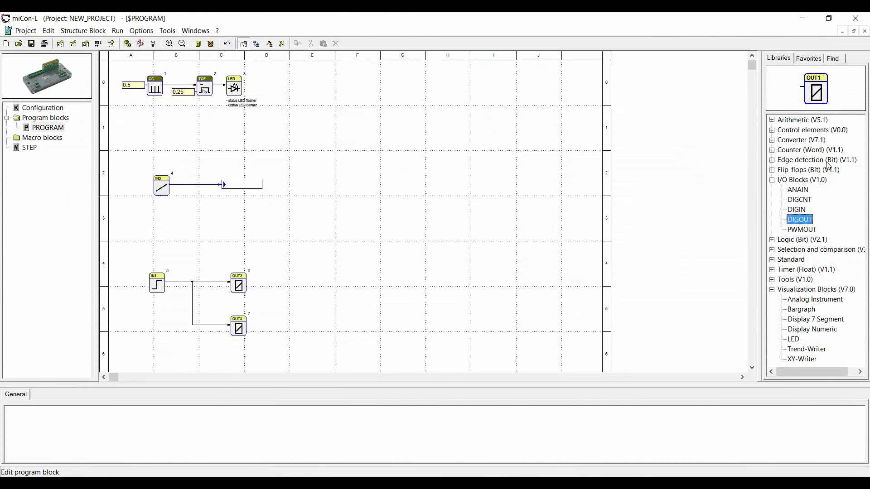
left_click_drag(820, 93, 240, 232)
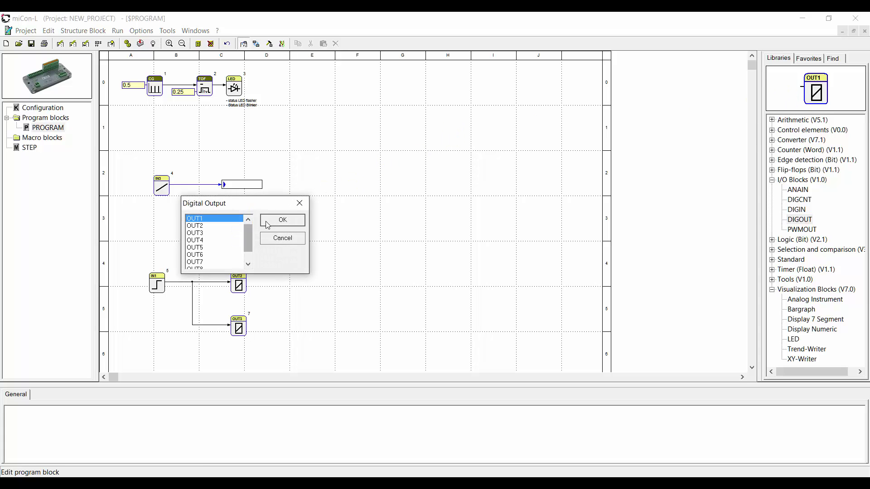
left_click(283, 221)
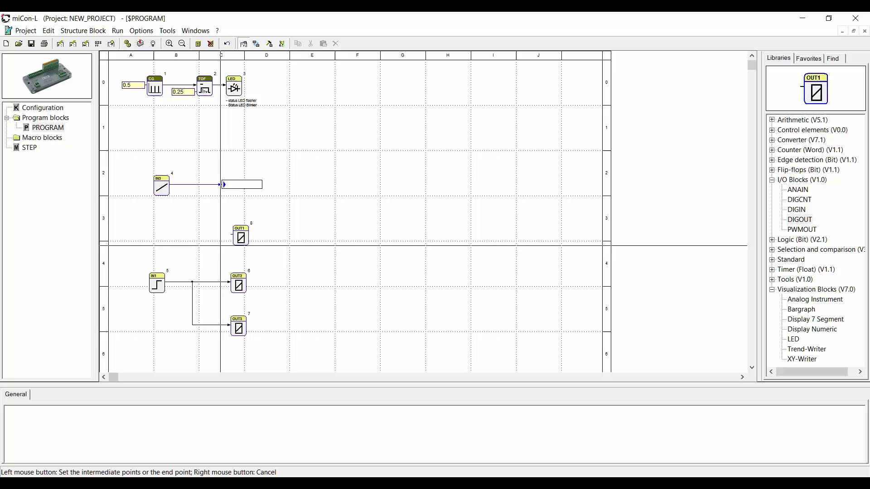
left_click(193, 283)
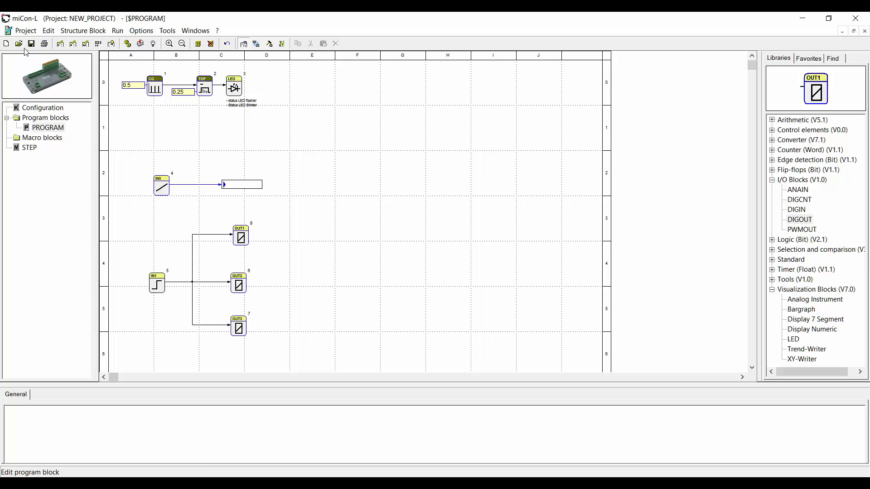
left_click(24, 31)
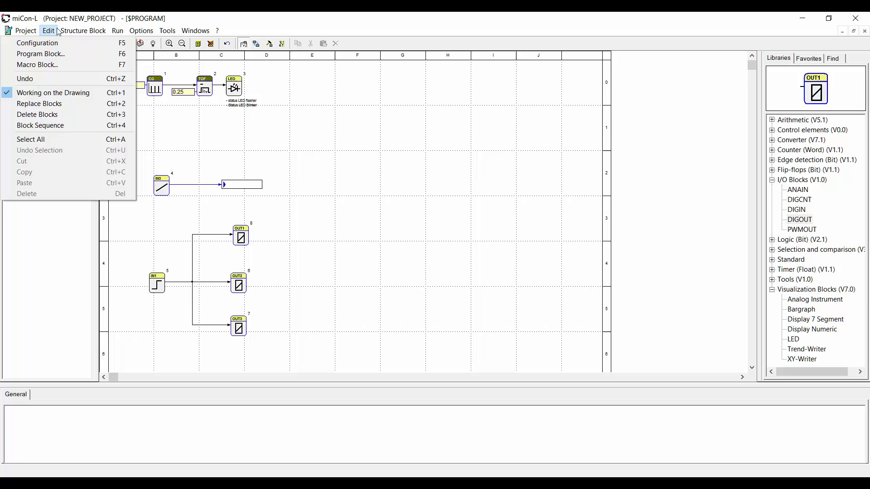
left_click(111, 31)
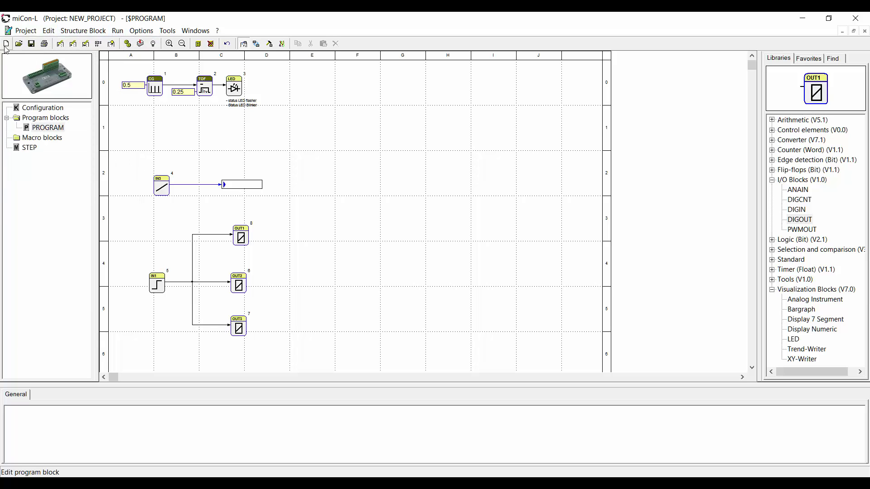
right_click(241, 229)
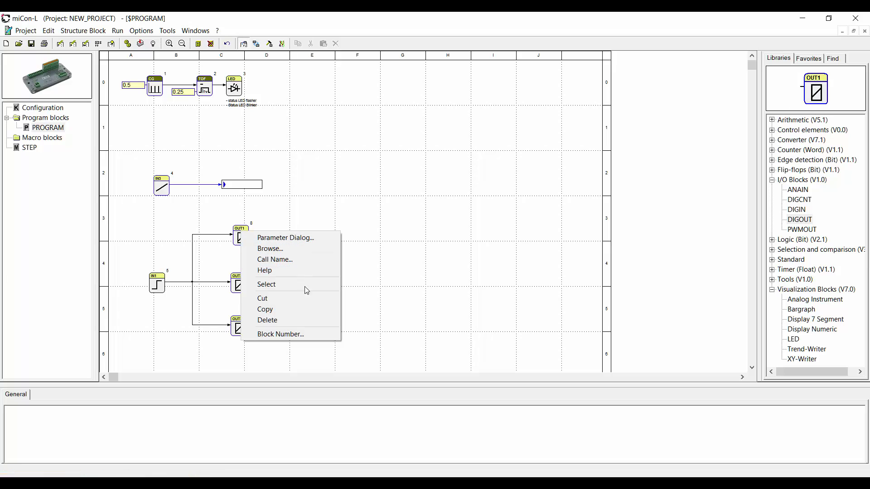
left_click(350, 257)
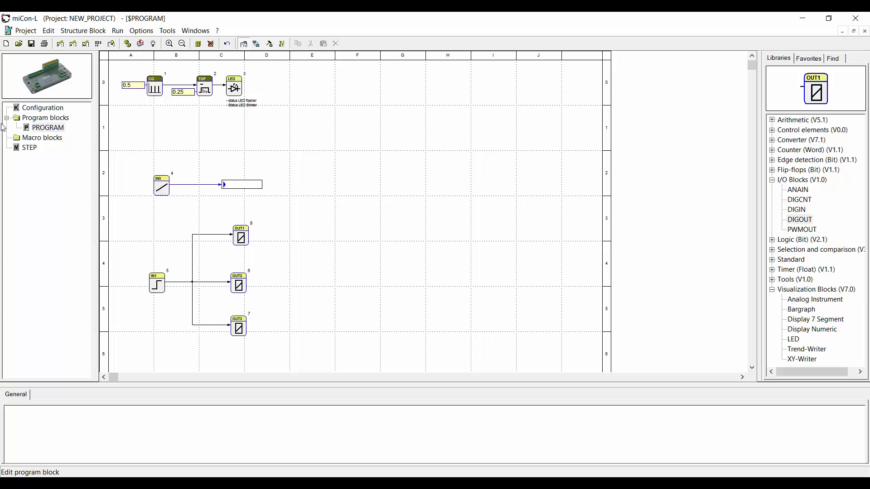
left_click(53, 111)
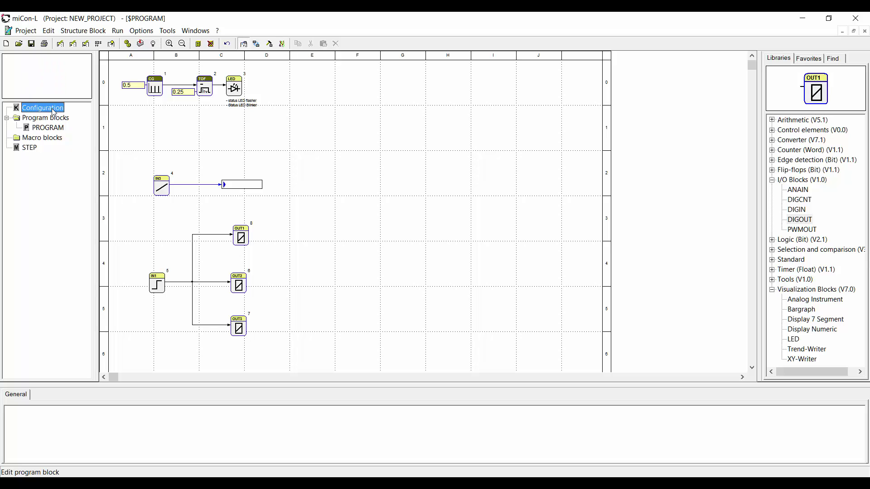
double_click(53, 111)
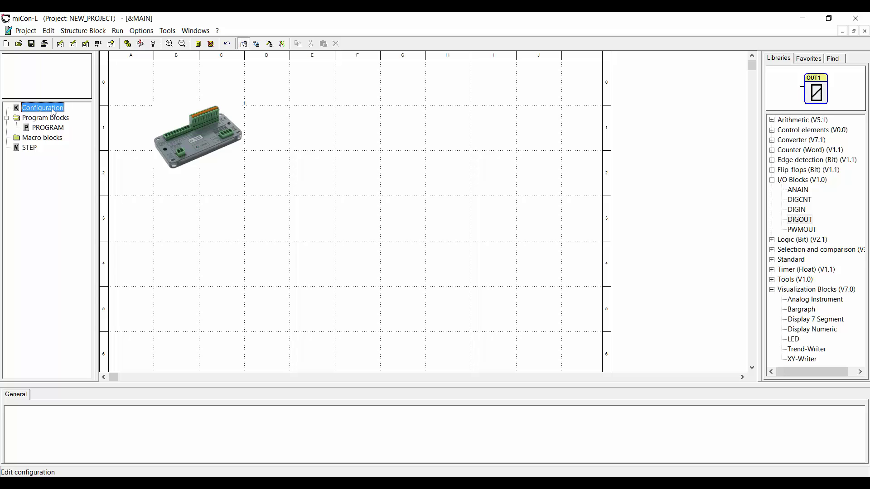
double_click(52, 128)
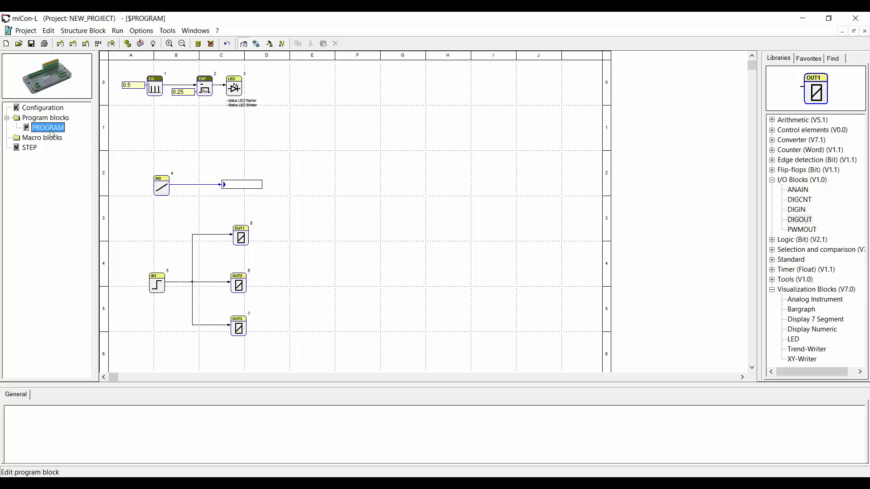
left_click(34, 147)
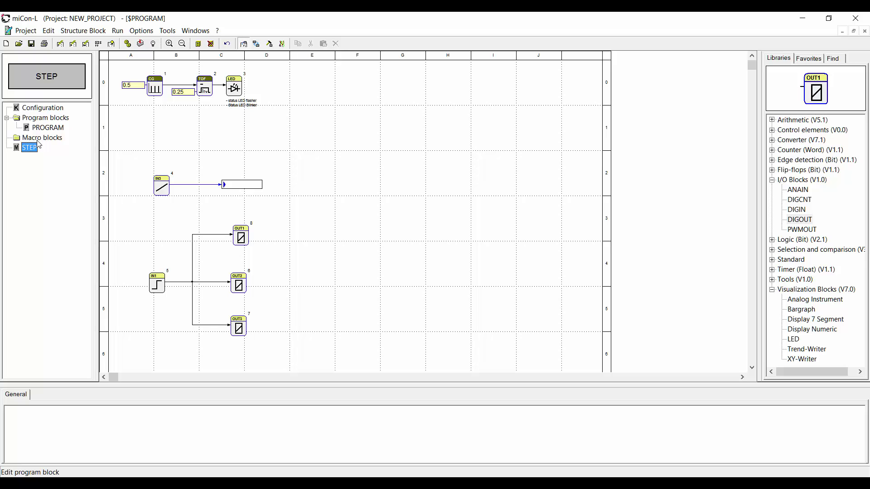
left_click(772, 180)
left_click(772, 240)
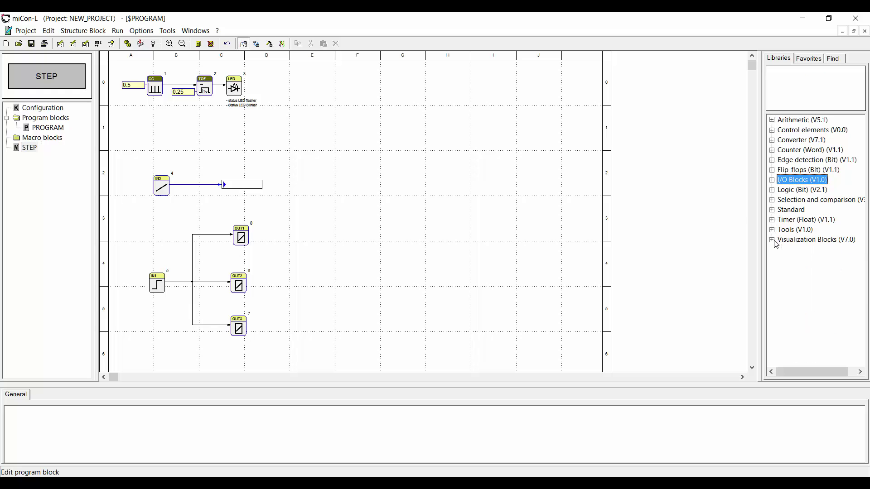
left_click(772, 229)
left_click(772, 220)
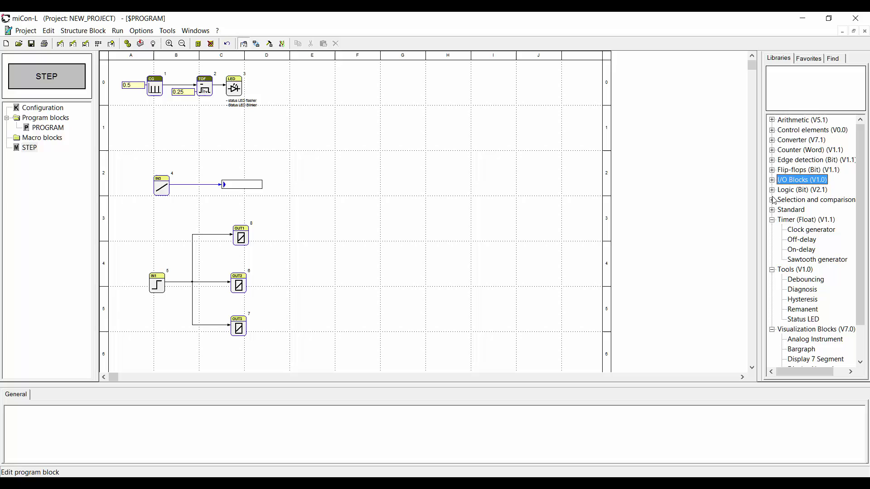
left_click(772, 179)
left_click(799, 191)
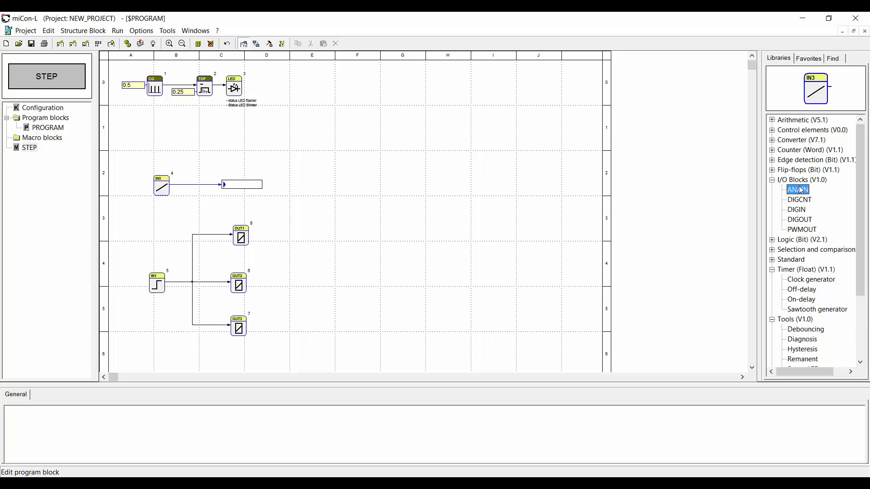
left_click(806, 210)
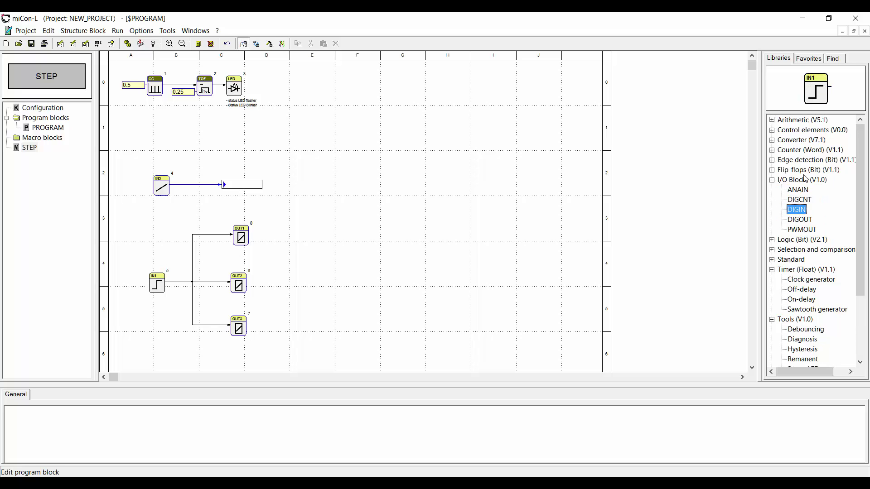
left_click_drag(819, 98, 379, 149)
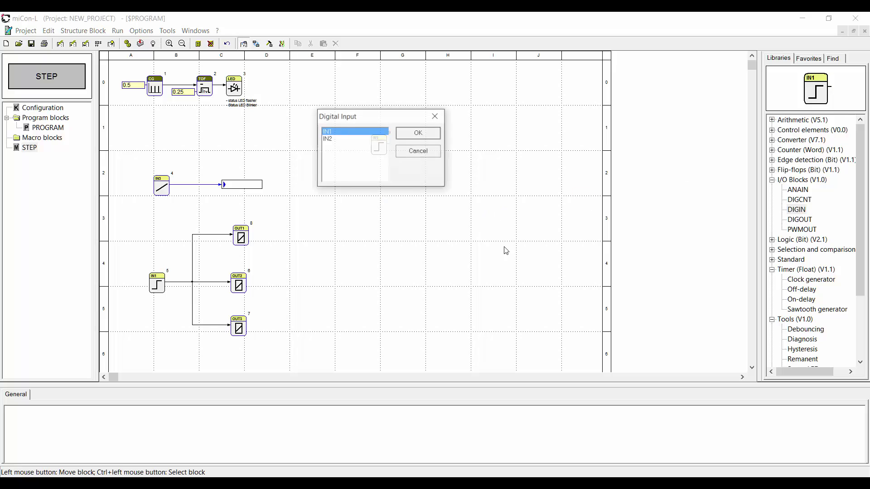
left_click(431, 134)
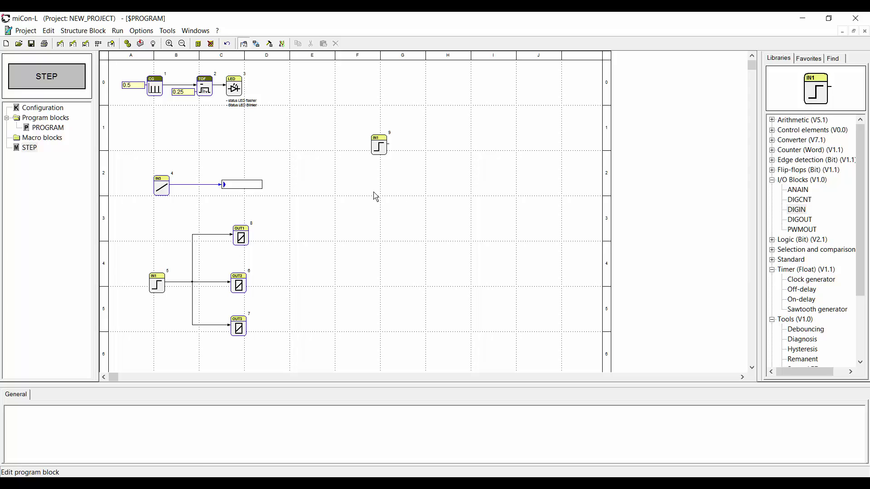
left_click_drag(352, 119, 411, 189)
key("Delete")
left_click(344, 294)
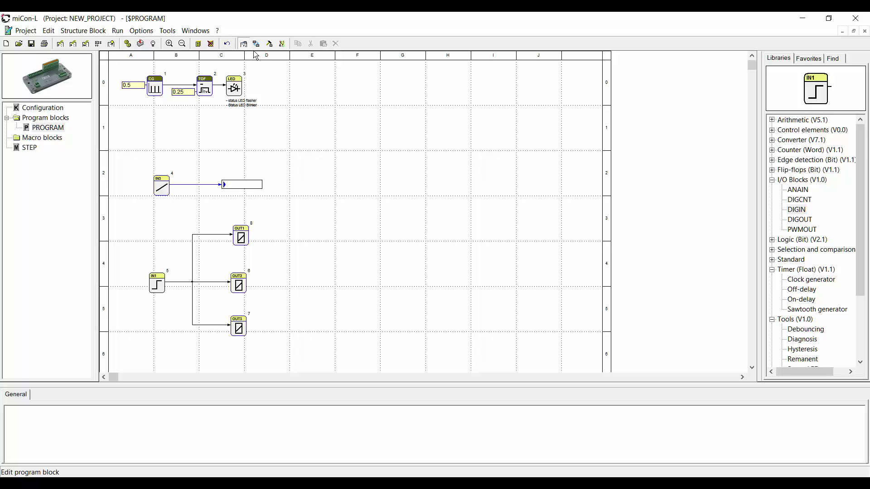
right_click(27, 150)
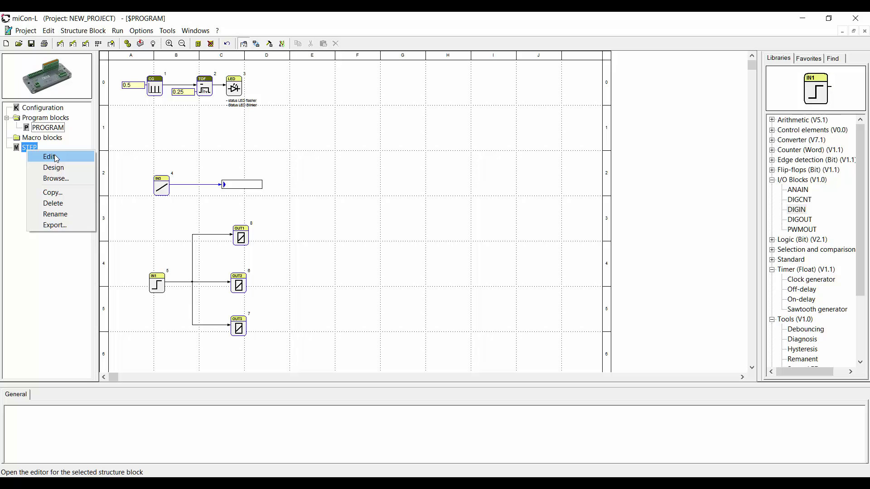
right_click(239, 232)
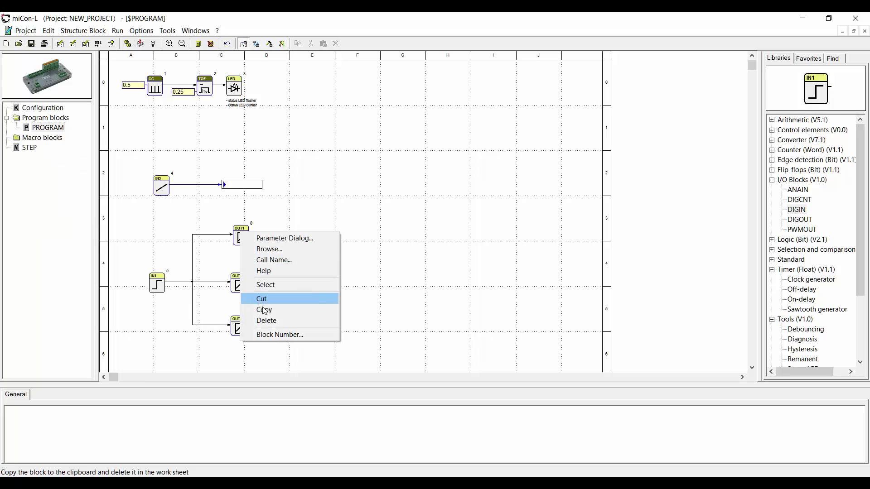
left_click(279, 270)
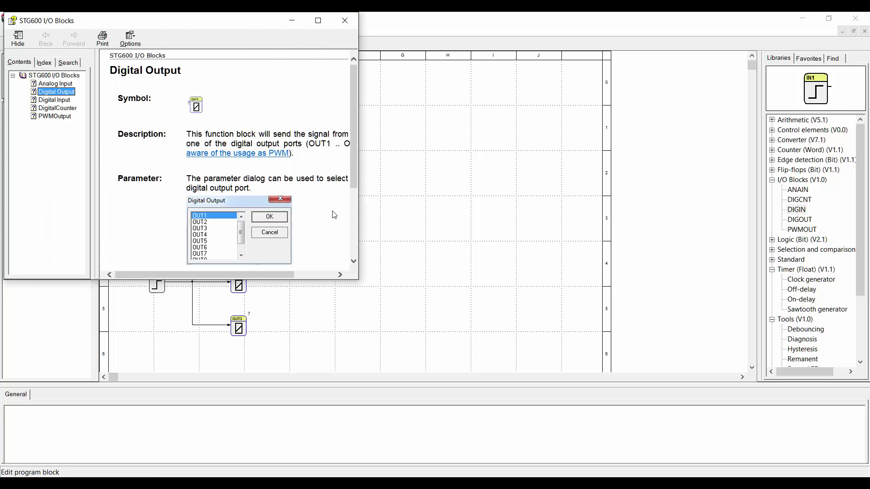
left_click(49, 109)
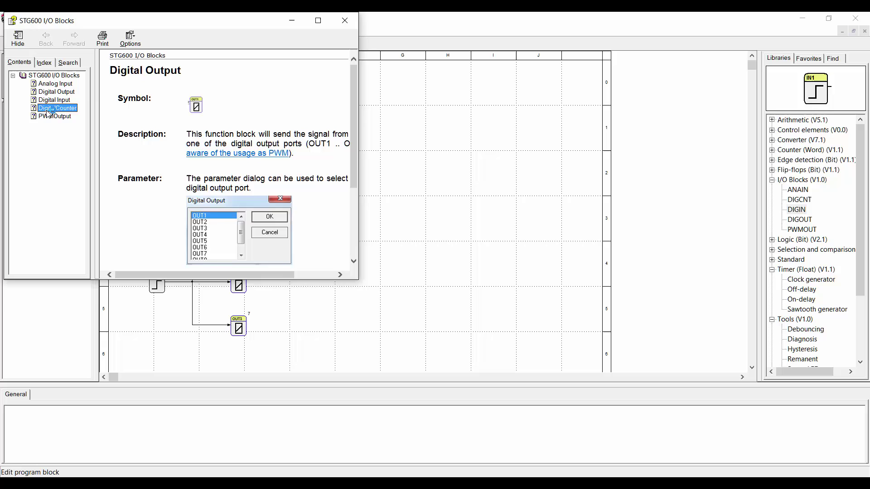
left_click(344, 20)
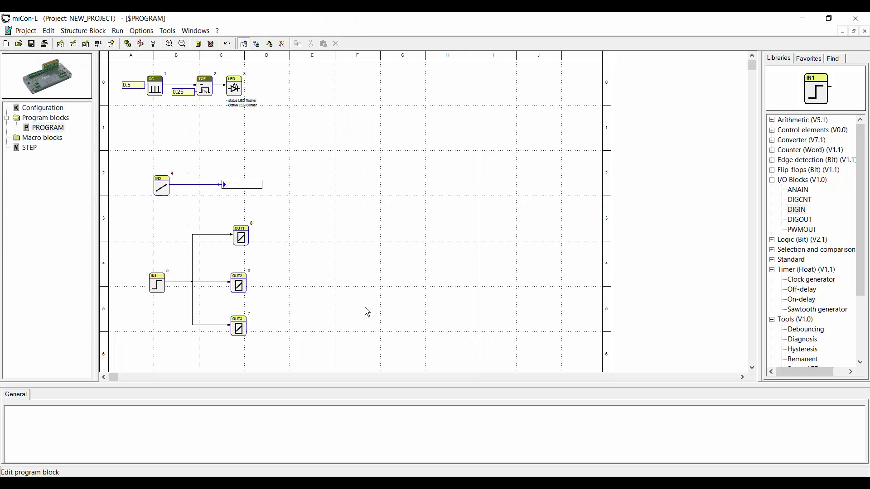